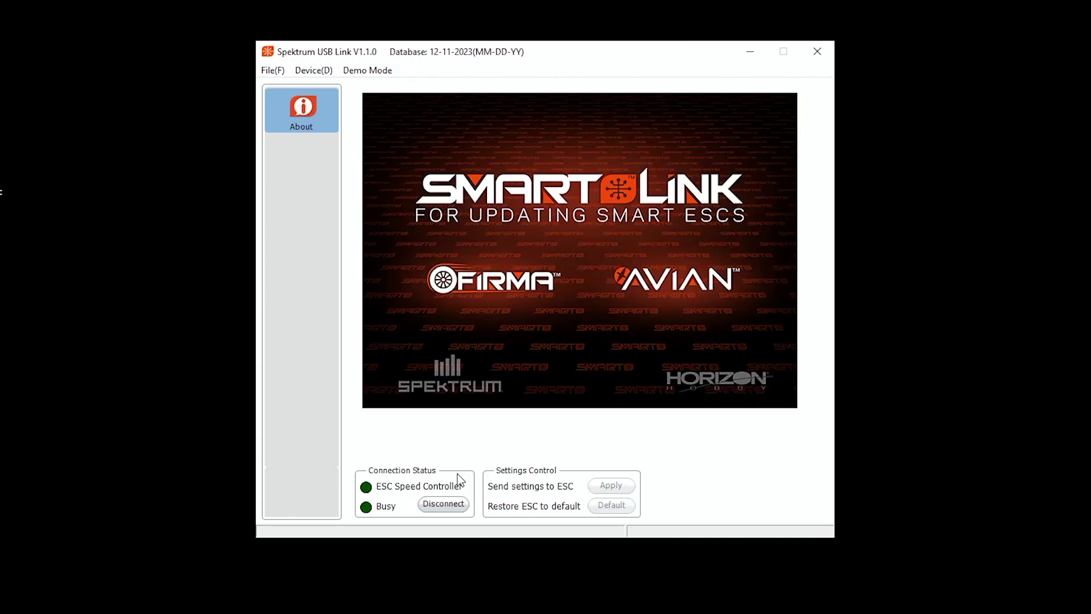
- Connect to the ESC Speed Controller from the Device menu to load its Basic settings
click(322, 76)
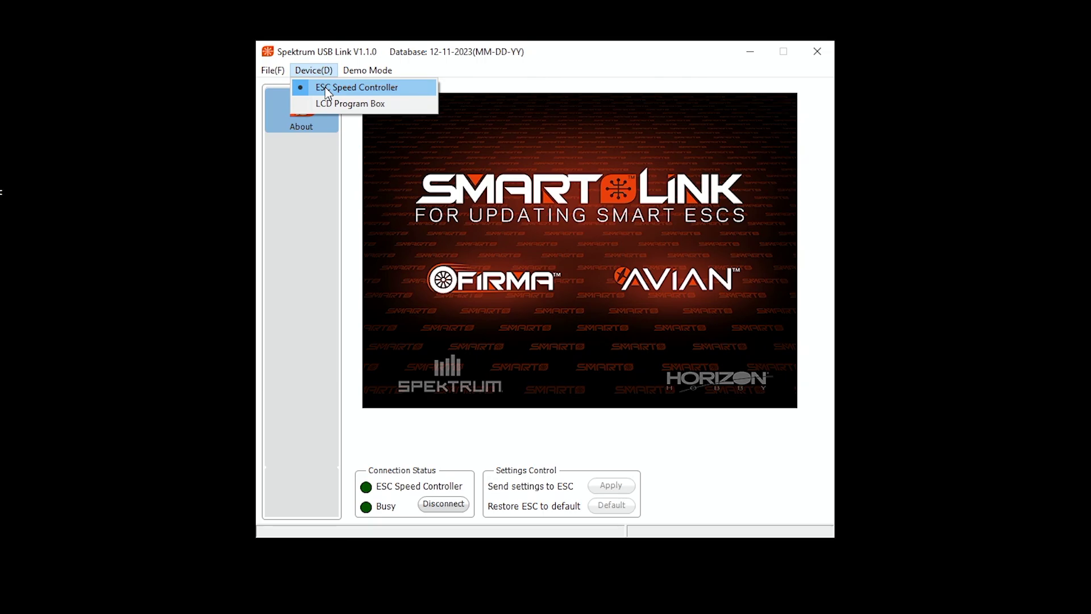
click(326, 90)
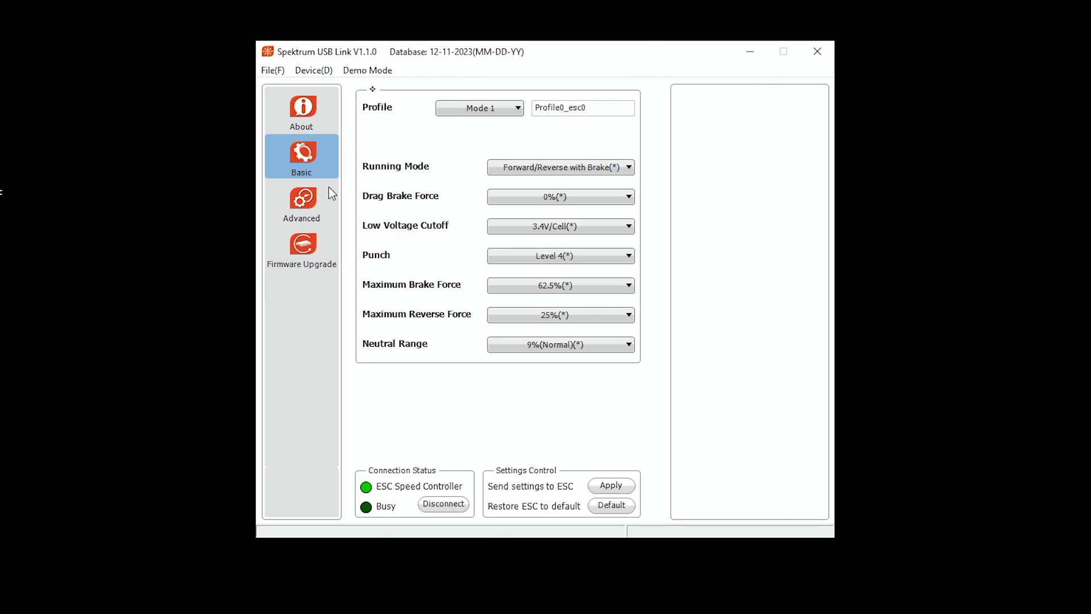
- Upgrade the ESC firmware from B5.04 to version B5.07 via Firmware Upgrade
click(303, 250)
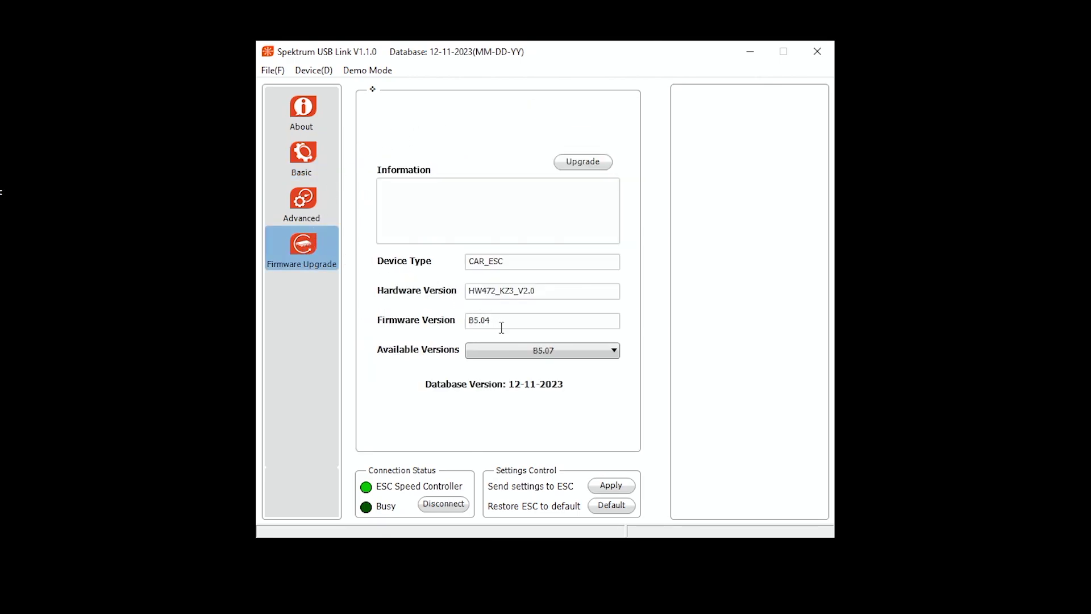
click(518, 351)
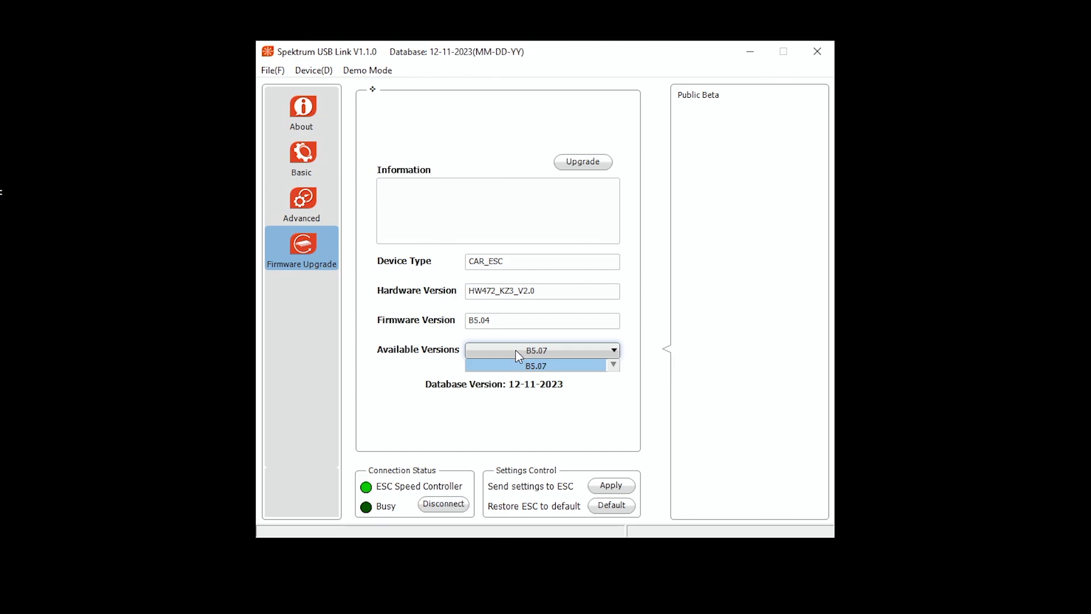
click(515, 365)
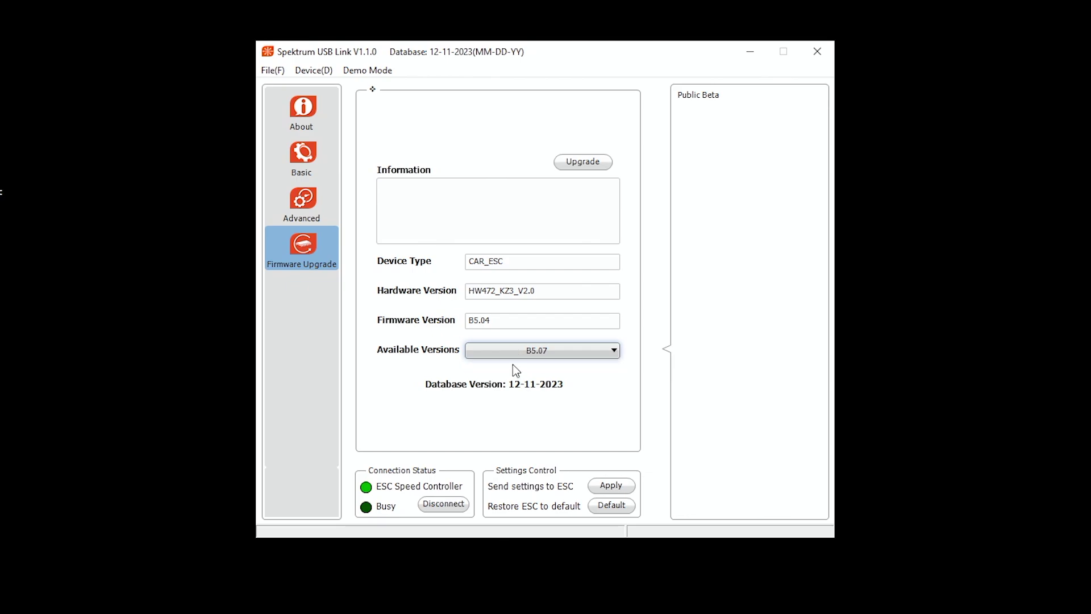
click(589, 166)
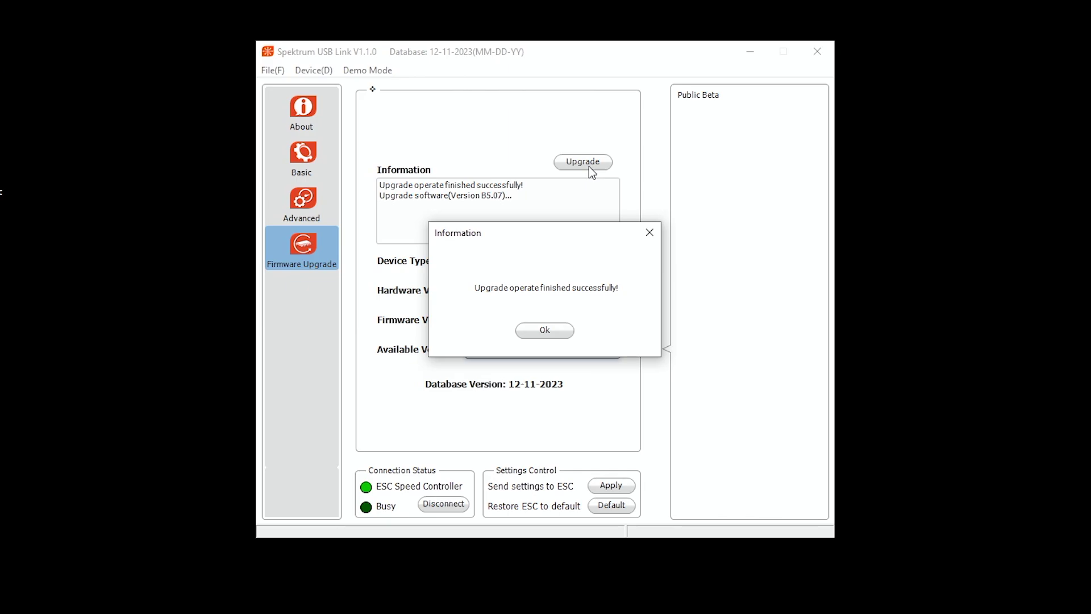
- Dismiss the 'Upgrade operate finished successfully!' confirmation with Ok
click(558, 331)
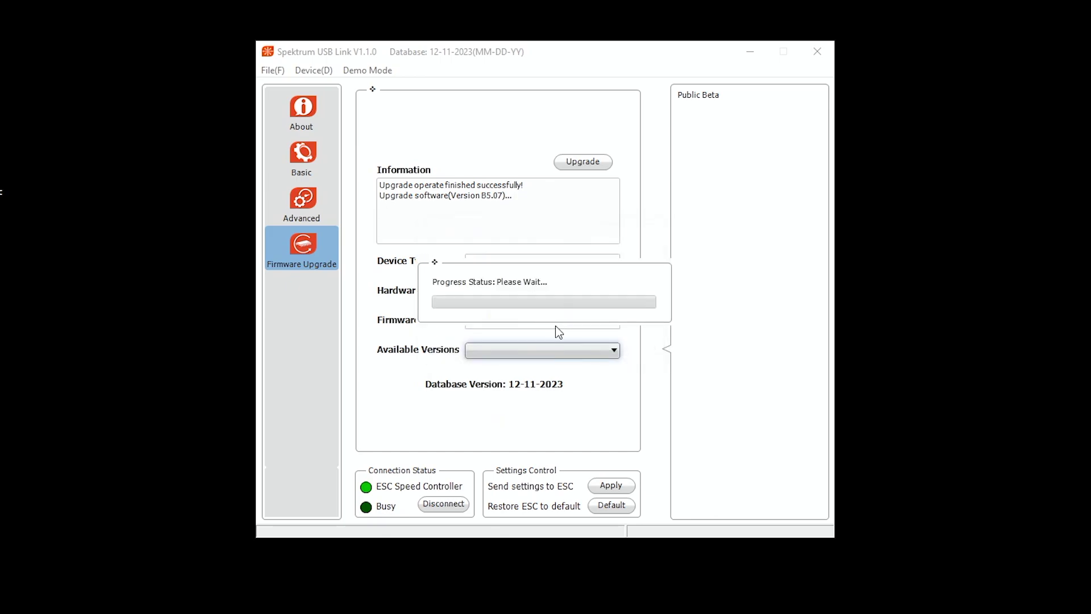